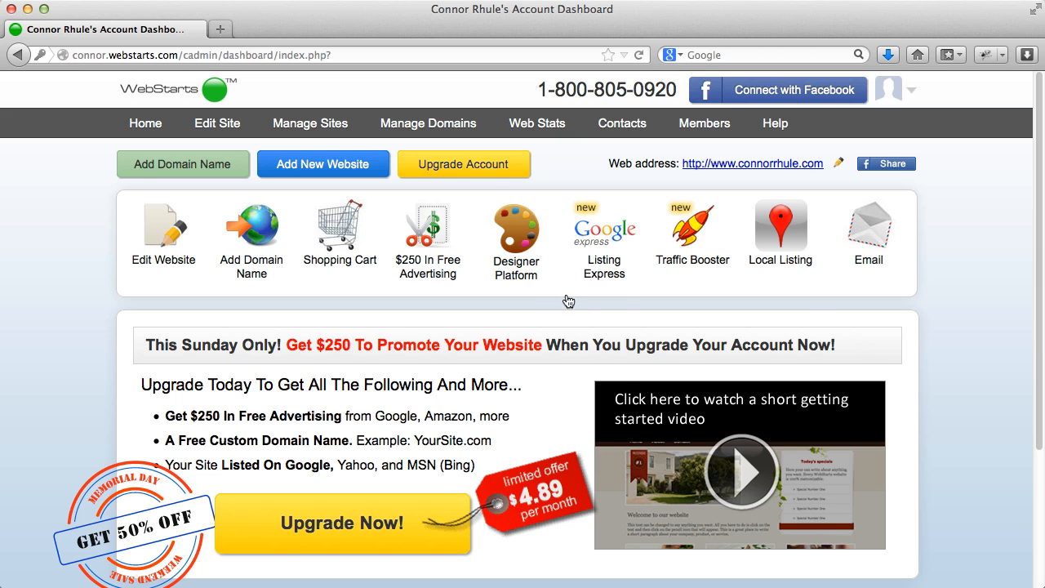
- Launch the Designer Platform from the account dashboard
click(528, 254)
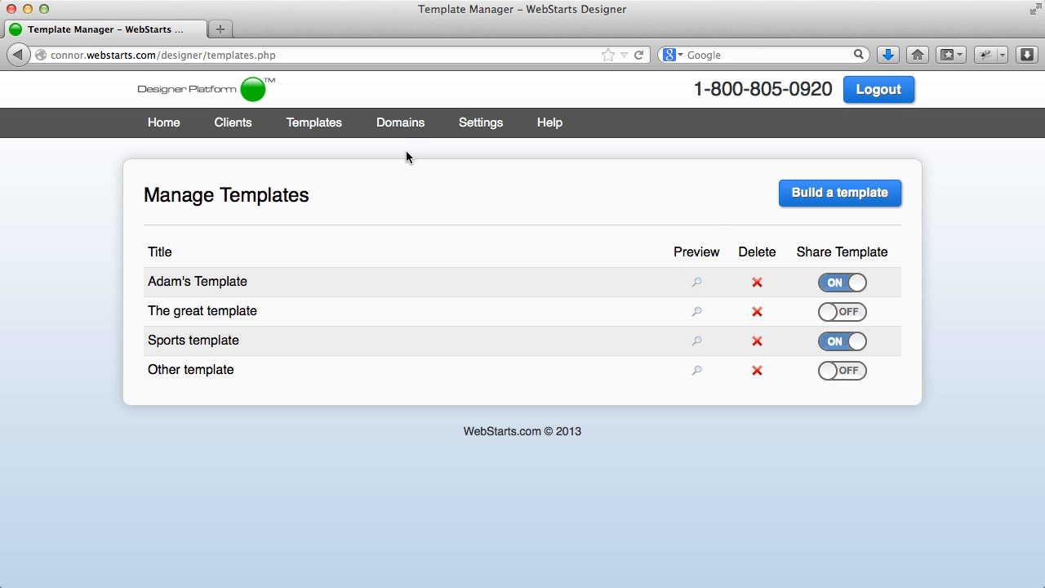
- Browse the Domains, Clients and Templates lists, then begin building a new template
click(402, 133)
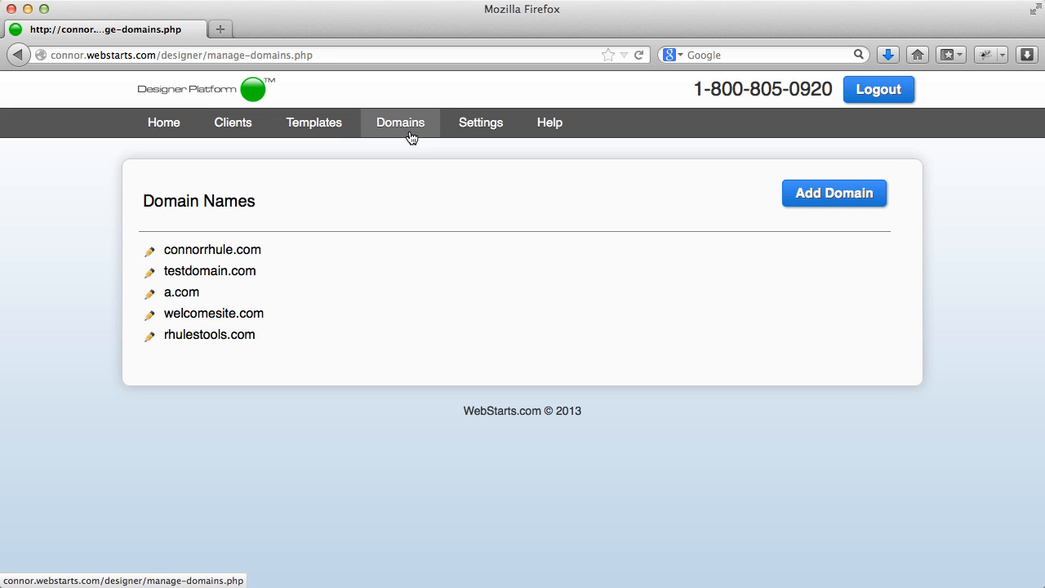
click(224, 124)
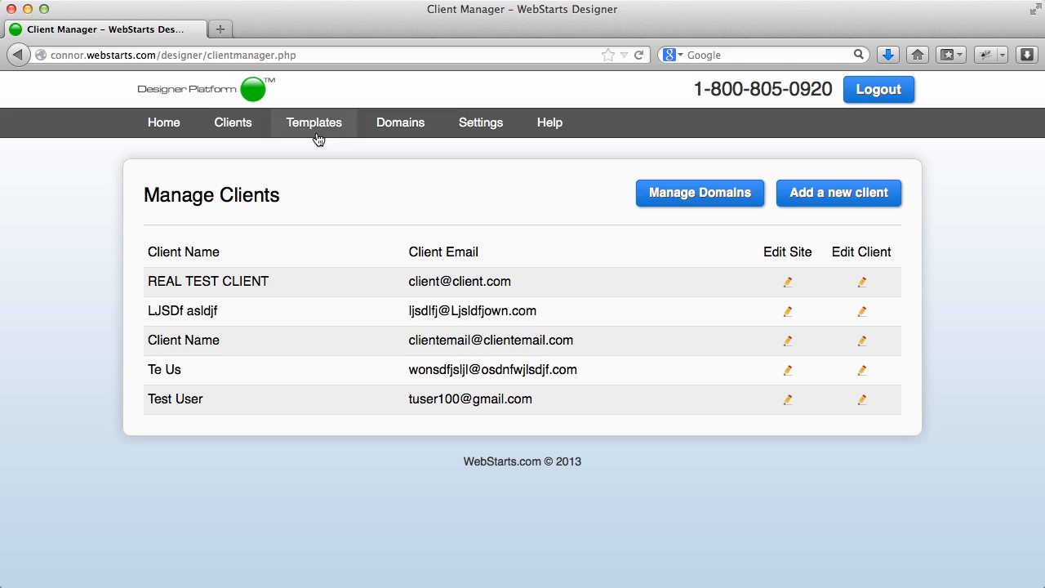
click(317, 132)
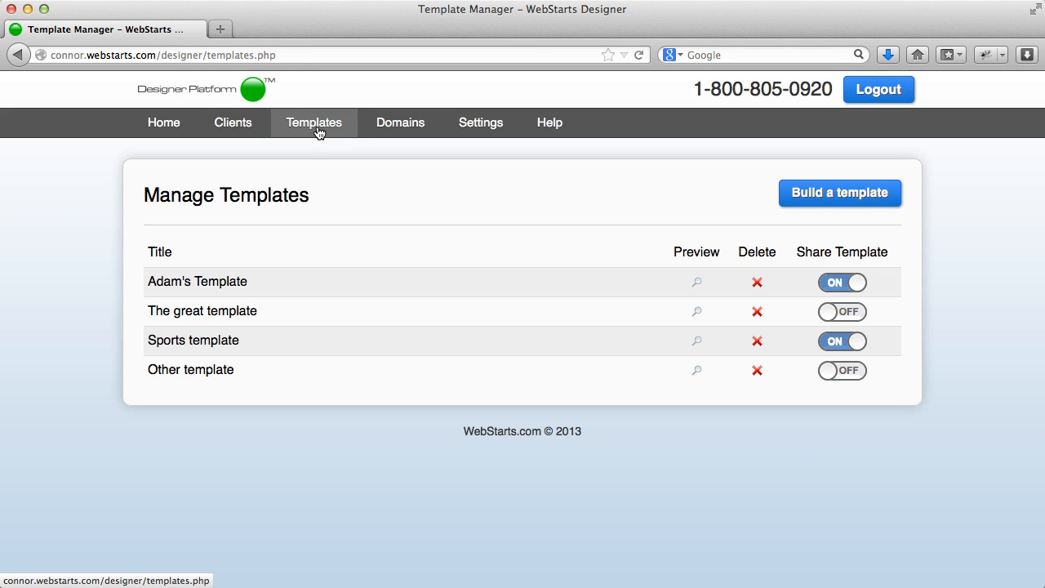
click(822, 193)
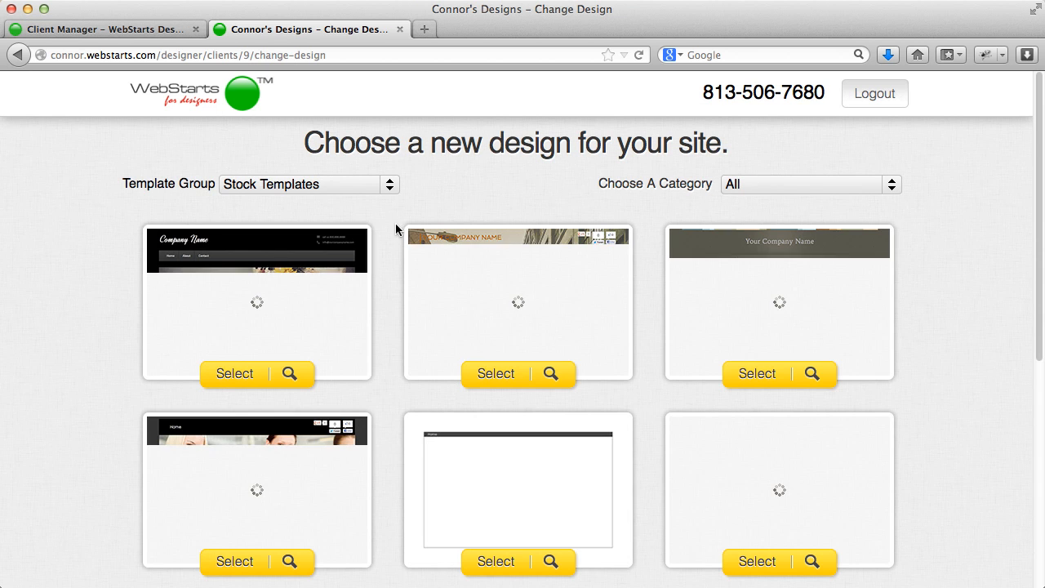
- Filter the design chooser by My Templates, then by Designer Community
click(388, 187)
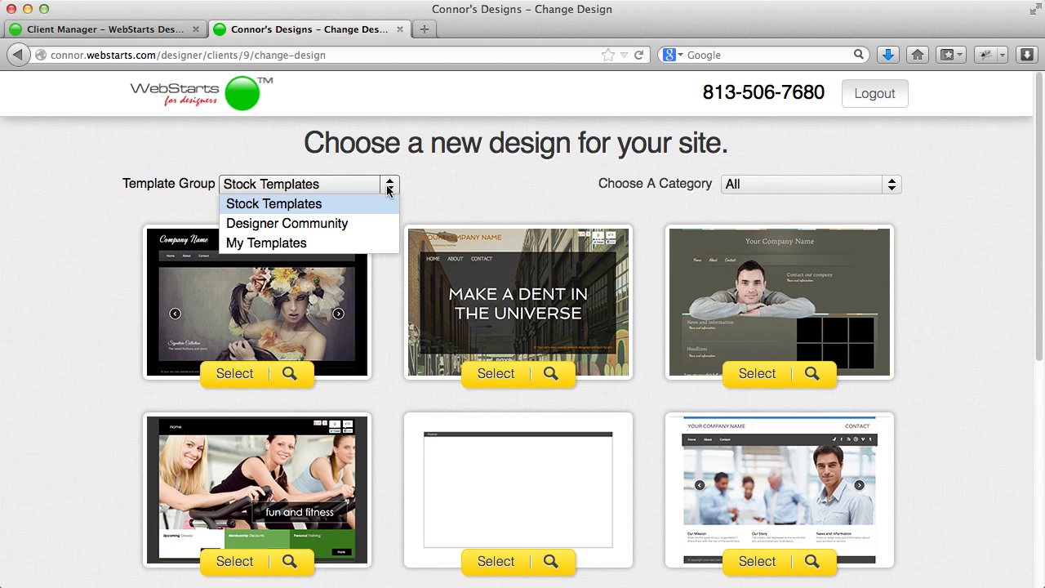
click(345, 239)
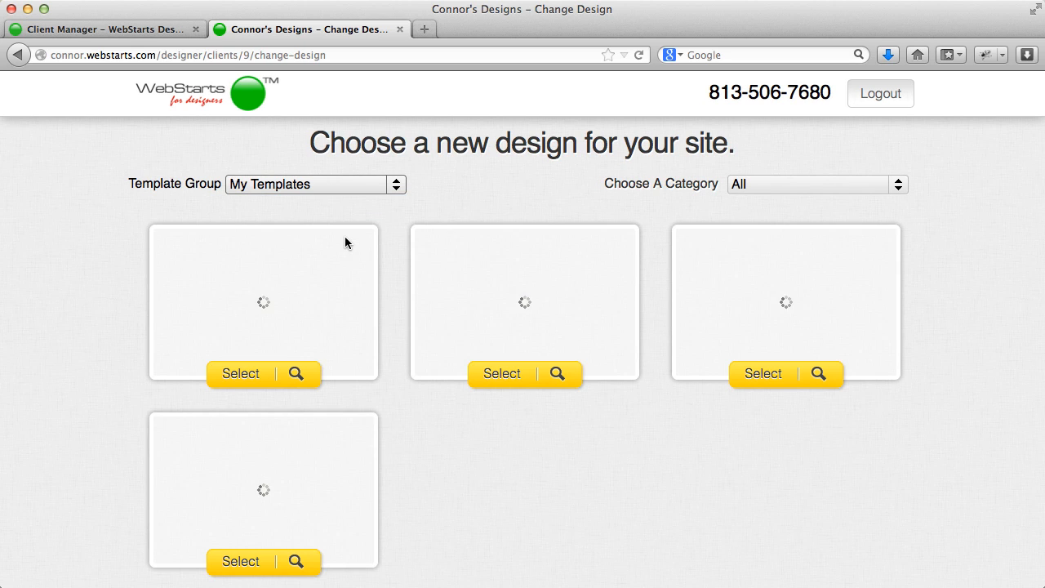
click(396, 186)
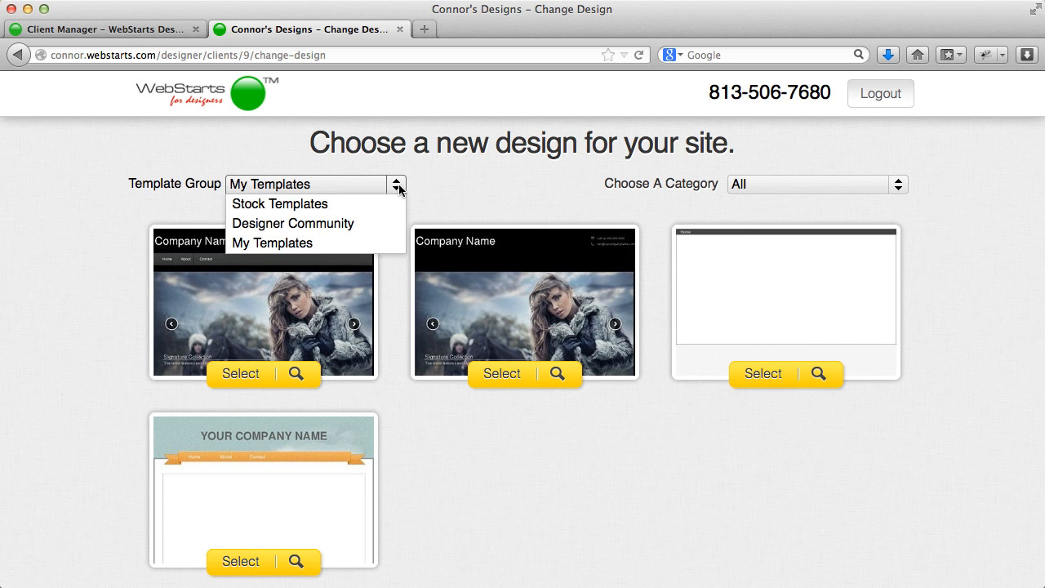
click(371, 222)
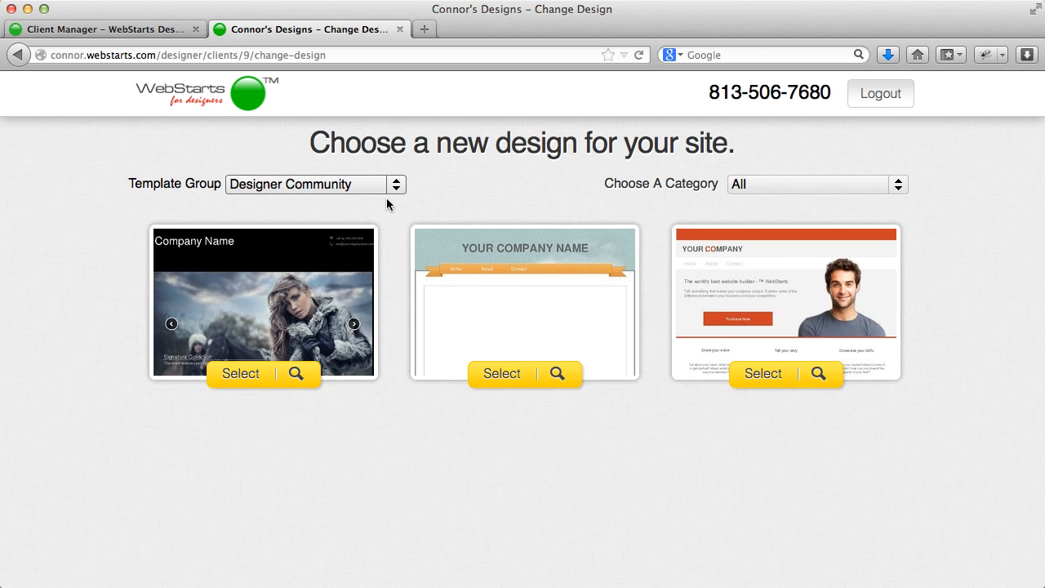
- Close the chooser and open the first client's site editor in another tab
key(super+w)
click(249, 122)
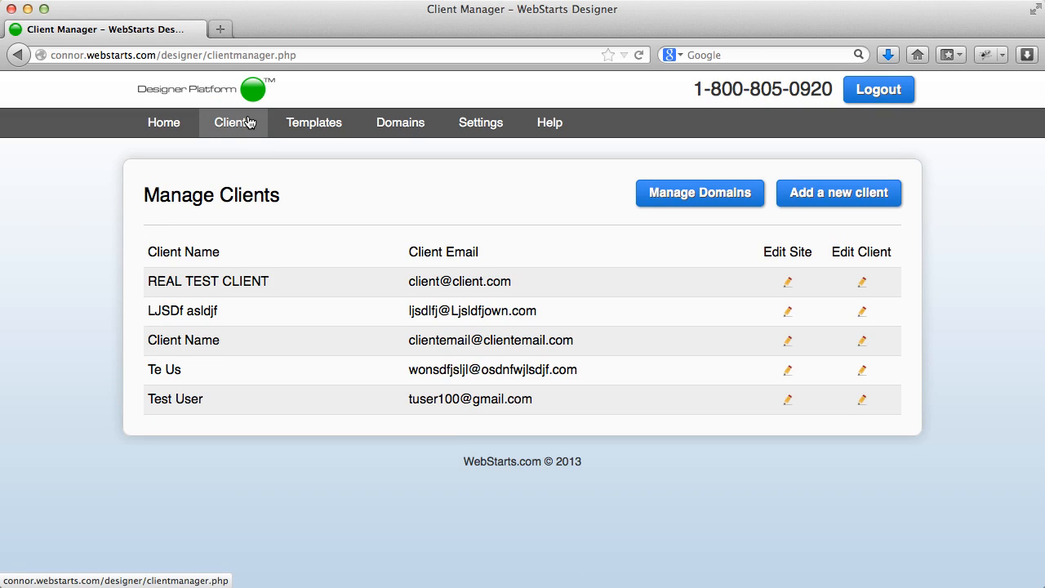
click(788, 281)
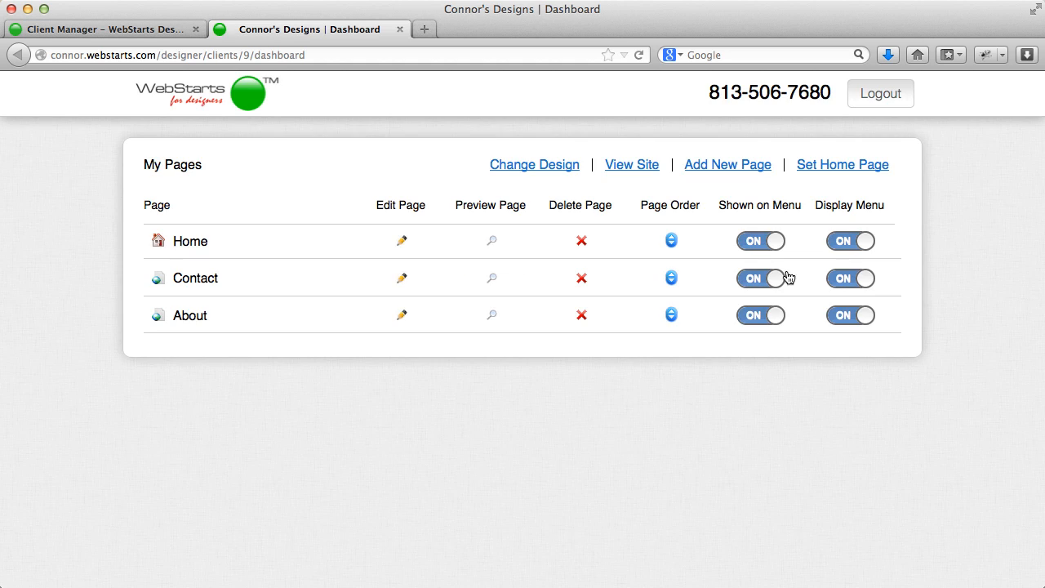
key(ctrl+shift+Tab)
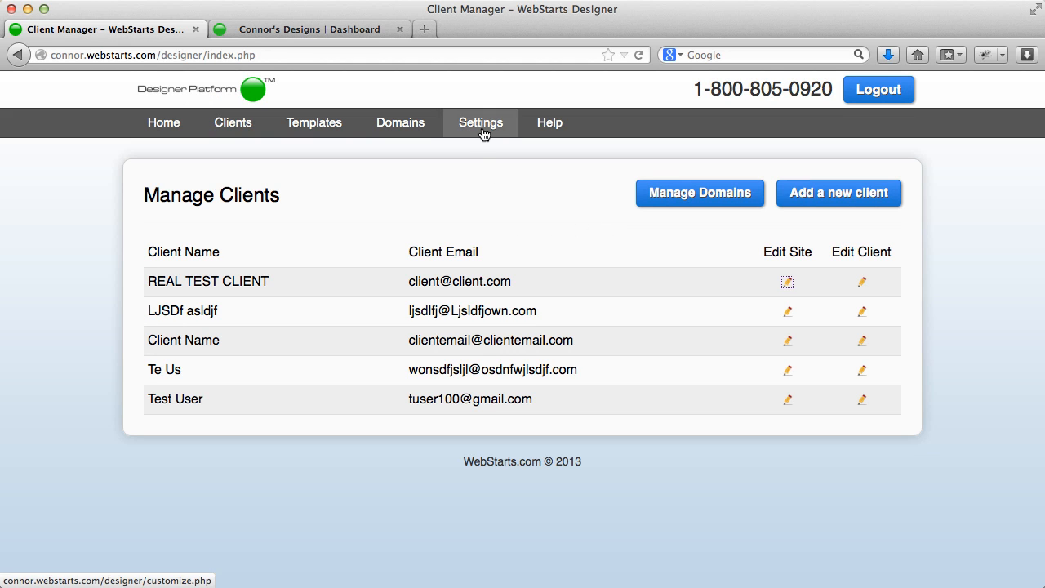
- View the Settings page and dismiss the Change Designer URL form unchanged
click(483, 132)
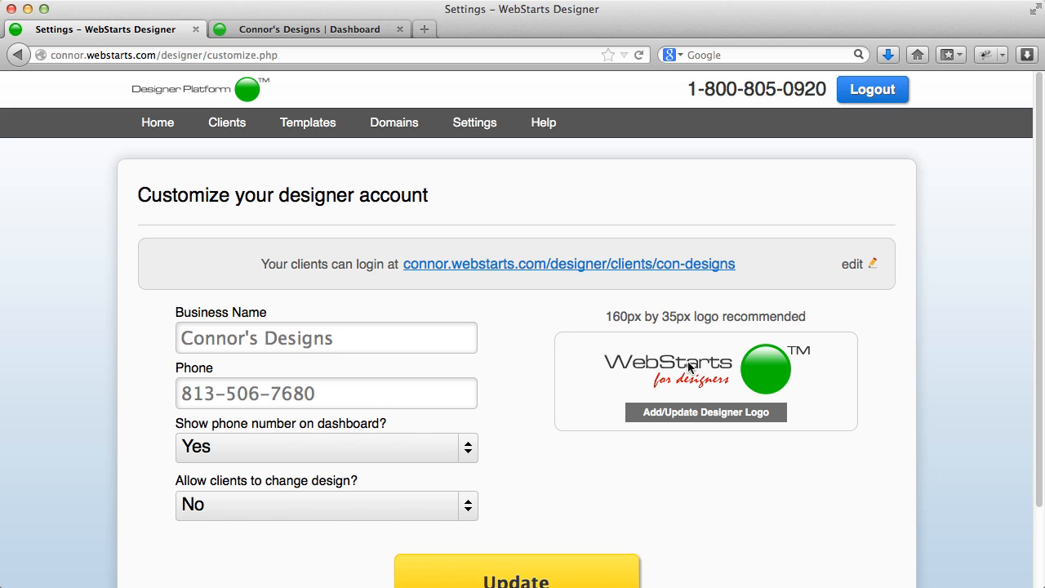
click(854, 265)
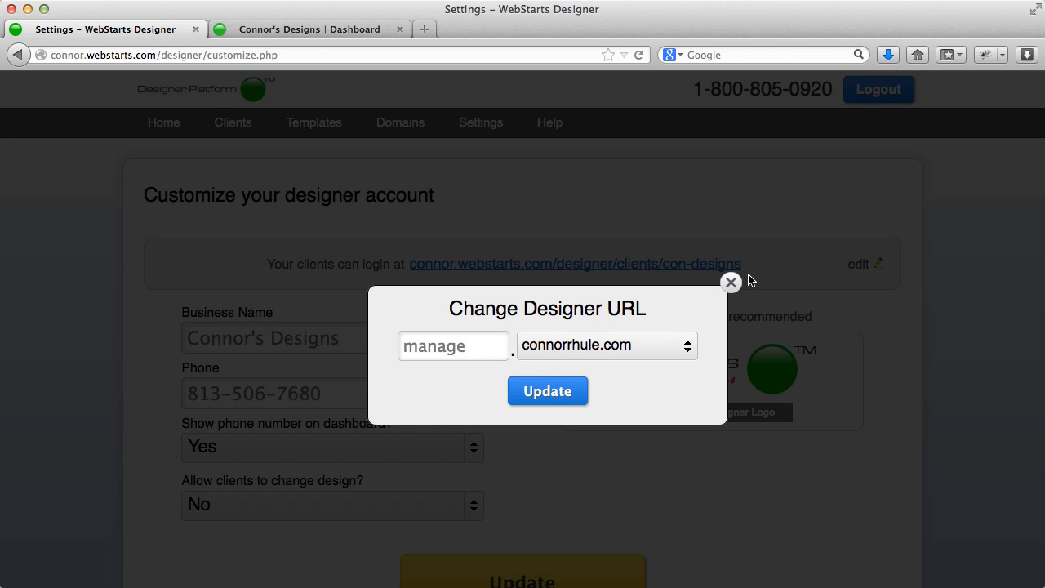
click(732, 281)
scroll(638, 456, down, 2)
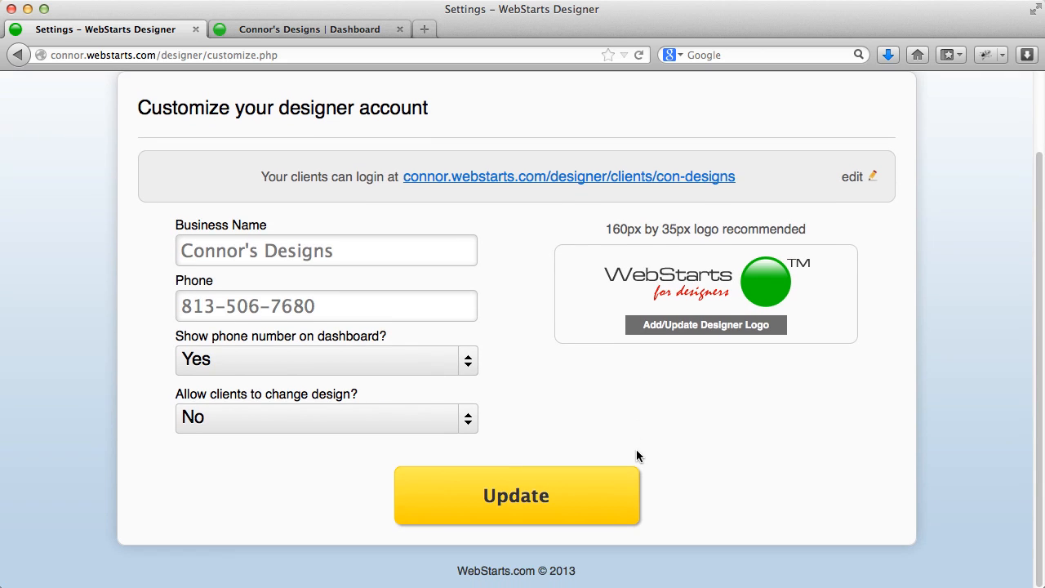
scroll(638, 455, up, 2)
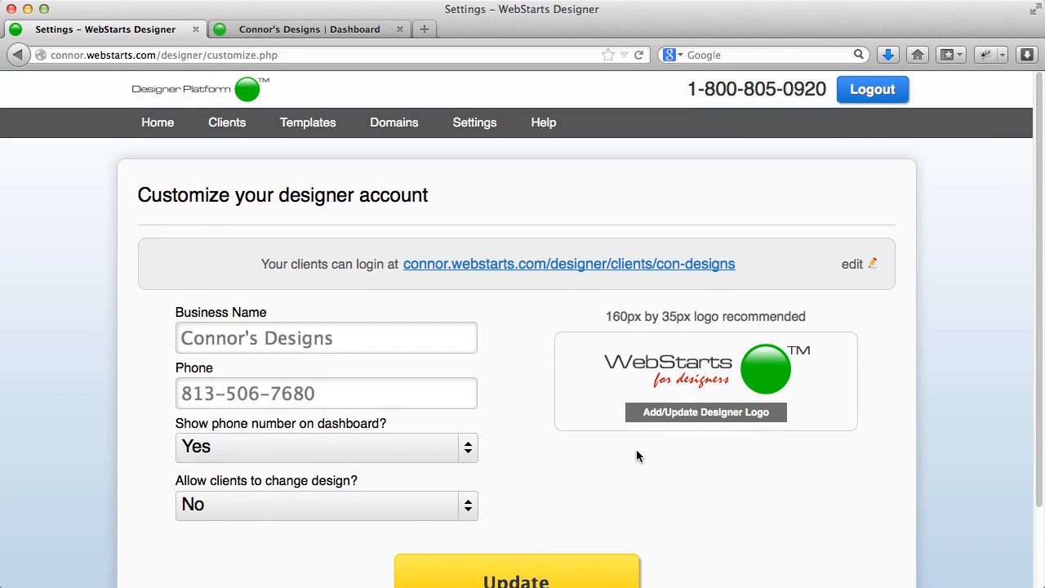